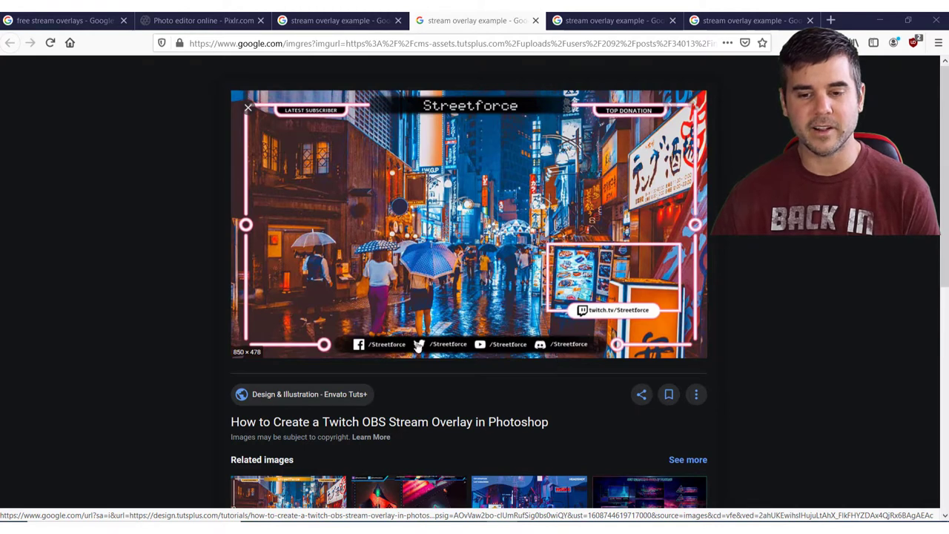
Step: Look through the remaining stream overlay example images, and examine the search results for free stream overlays
left_click(598, 22)
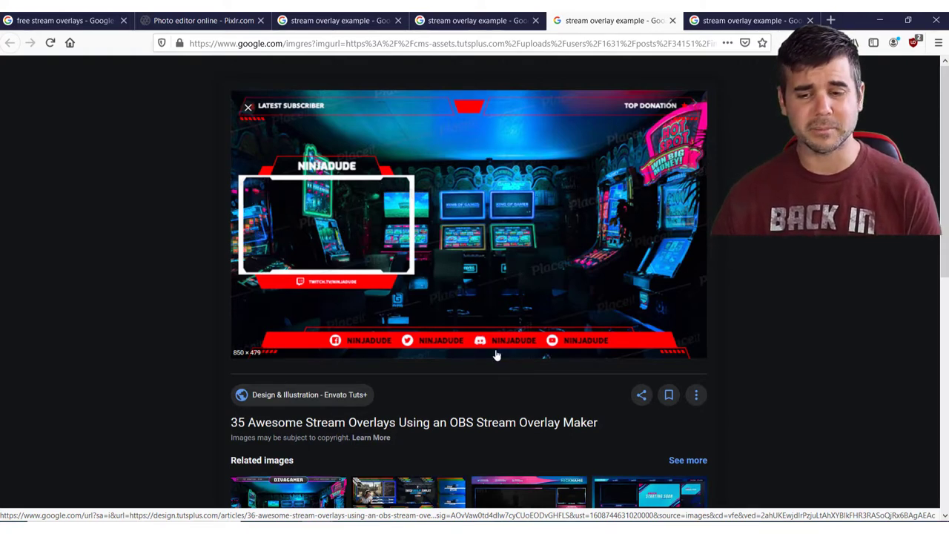
key("ctrl+Tab")
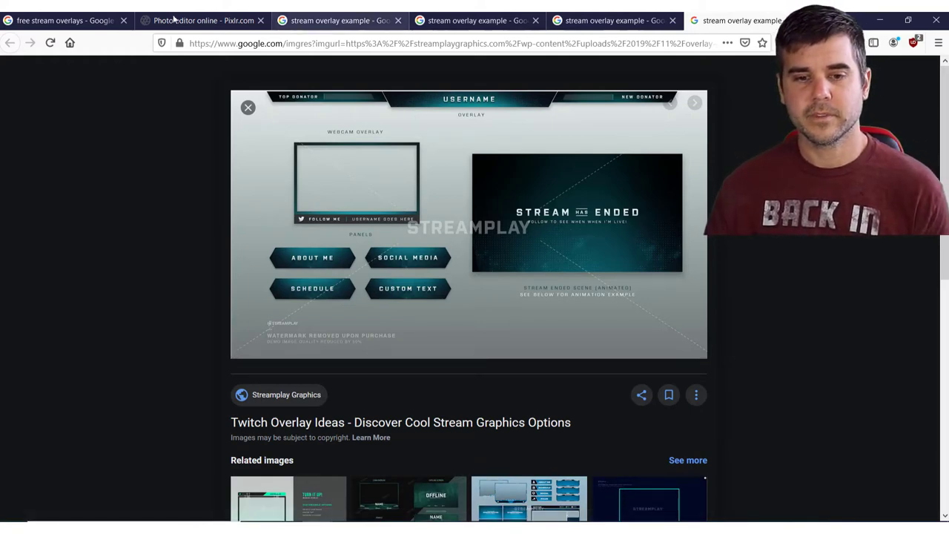
left_click(58, 20)
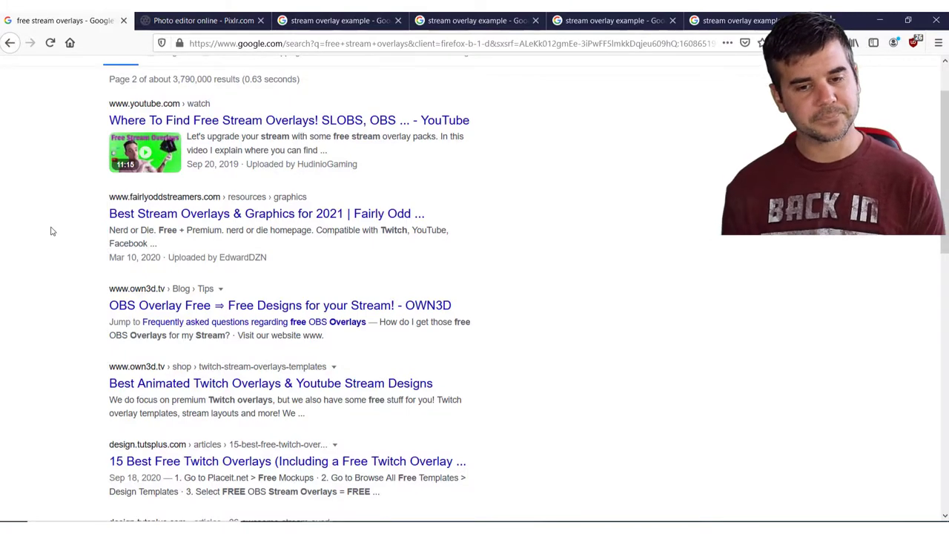
scroll(50, 231, "up", 2)
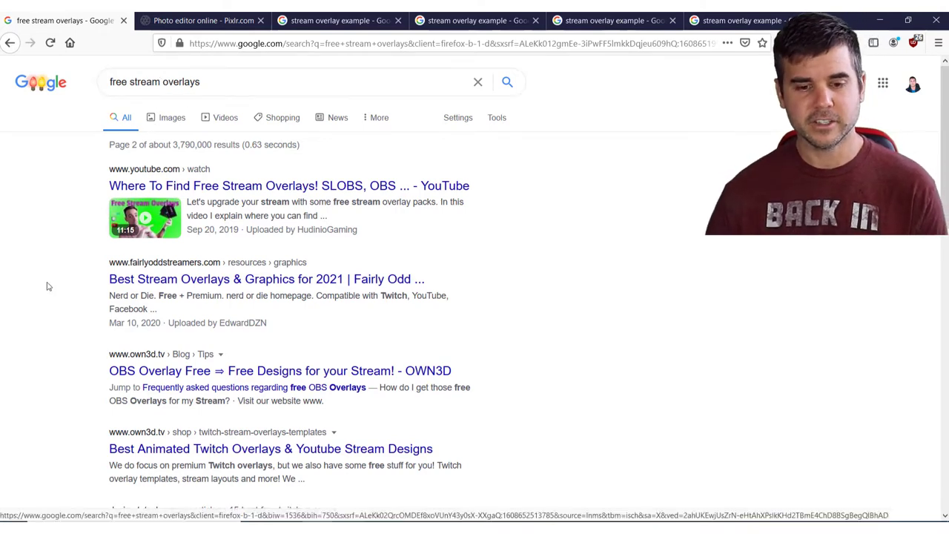
scroll(47, 275, "down", 2)
scroll(124, 228, "down", 4)
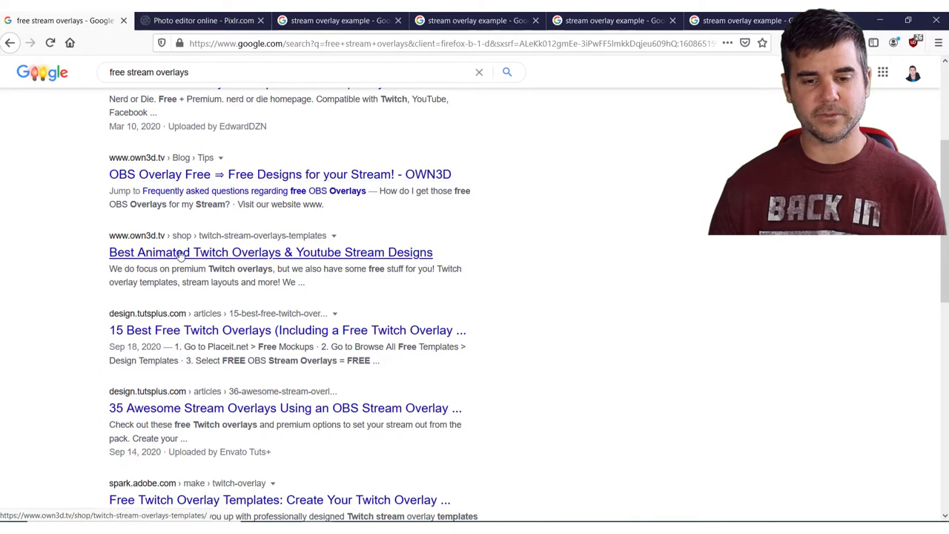
scroll(67, 235, "down", 4)
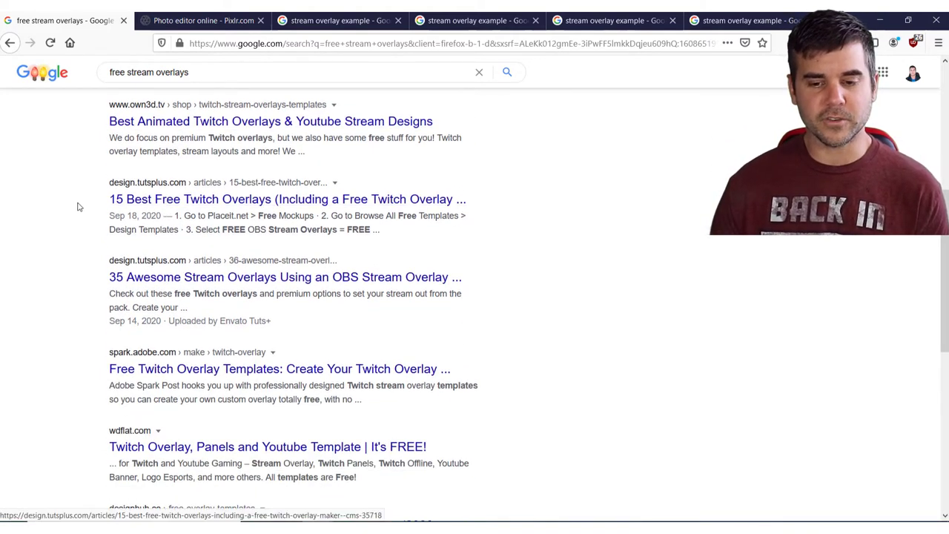
scroll(81, 207, "down", 4)
scroll(78, 265, "down", 2)
scroll(74, 265, "down", 2)
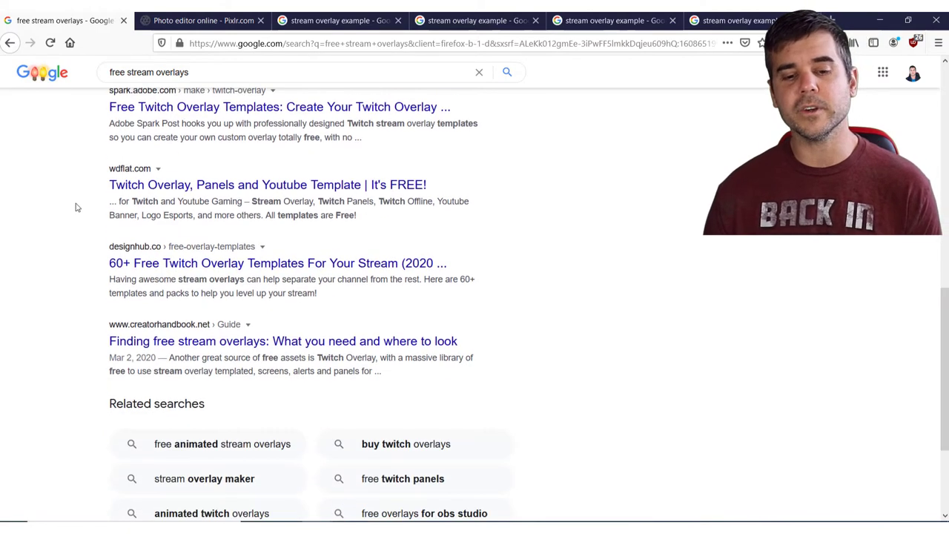
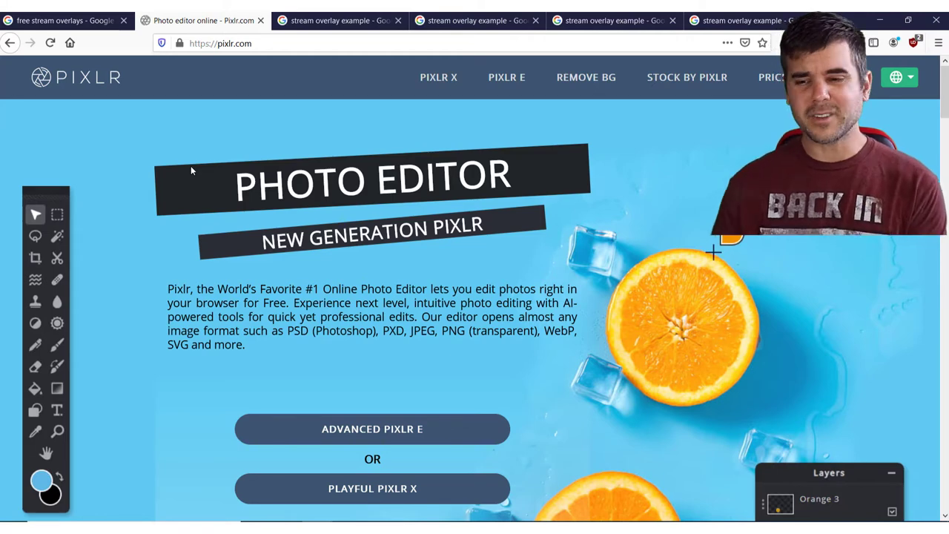
scroll(189, 192, "down", 4)
scroll(193, 213, "up", 4)
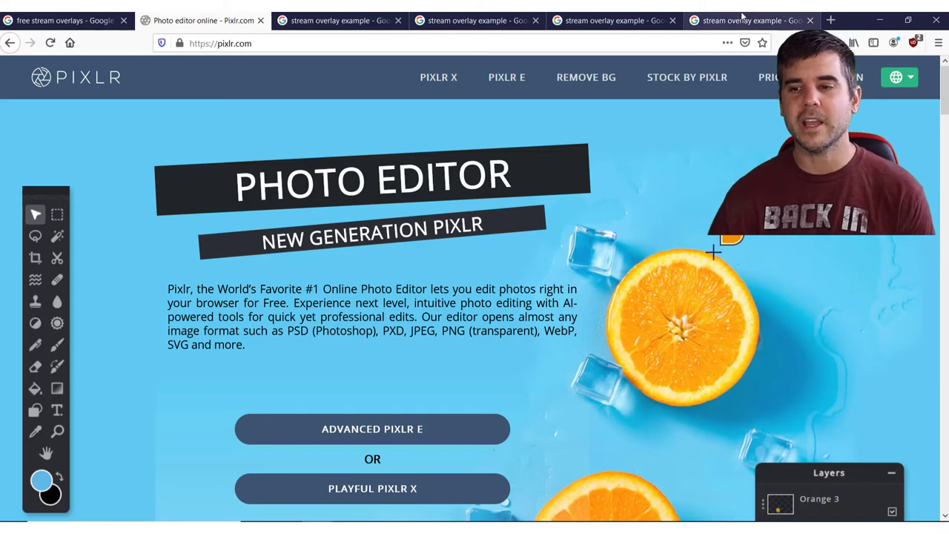
Step: Switch to OBS Studio and hide the source group of the name banner at the canvas's left edge
left_click(879, 20)
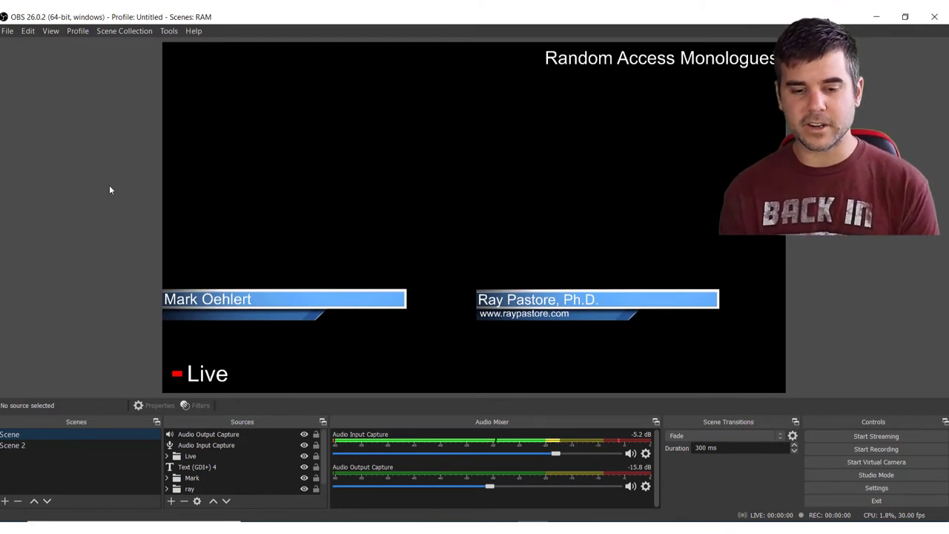
left_click(303, 479)
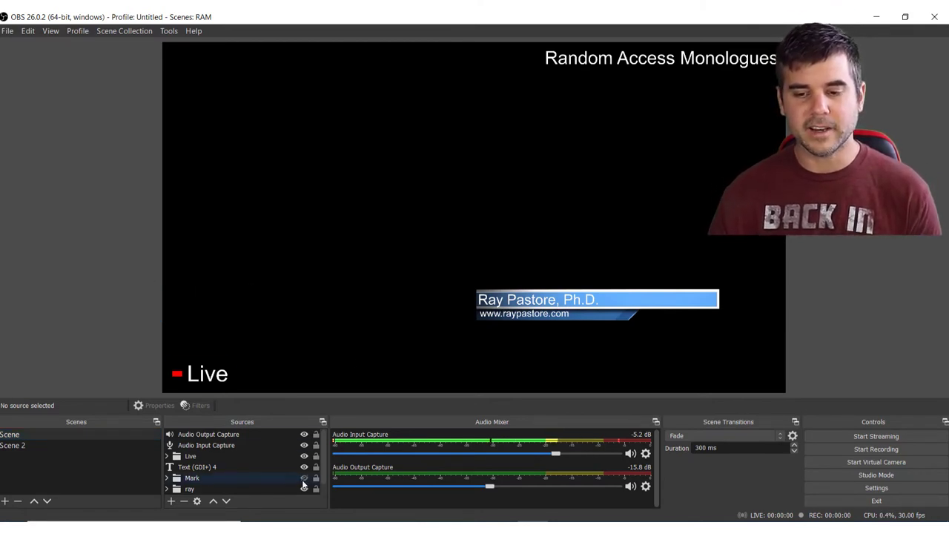
Step: Move the name banner with the website line to the middle of the canvas, slightly above centre
left_click(597, 74)
left_click(215, 373)
left_click_drag(606, 304, 319, 286)
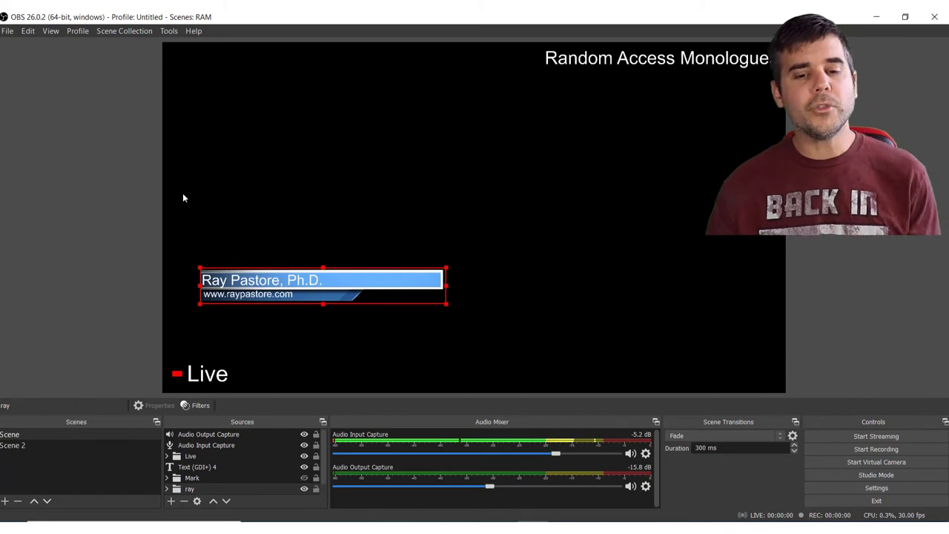
left_click(127, 182)
left_click(315, 280)
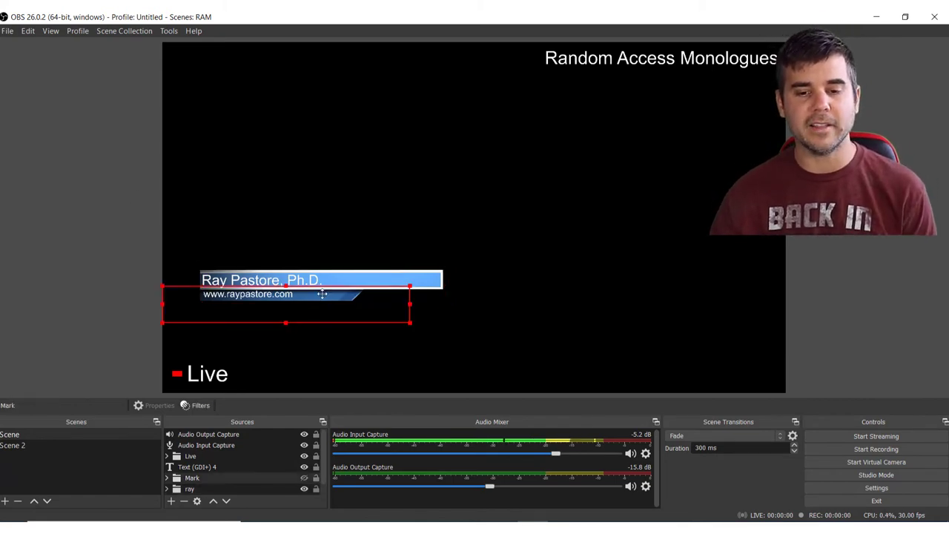
left_click_drag(315, 279, 447, 193)
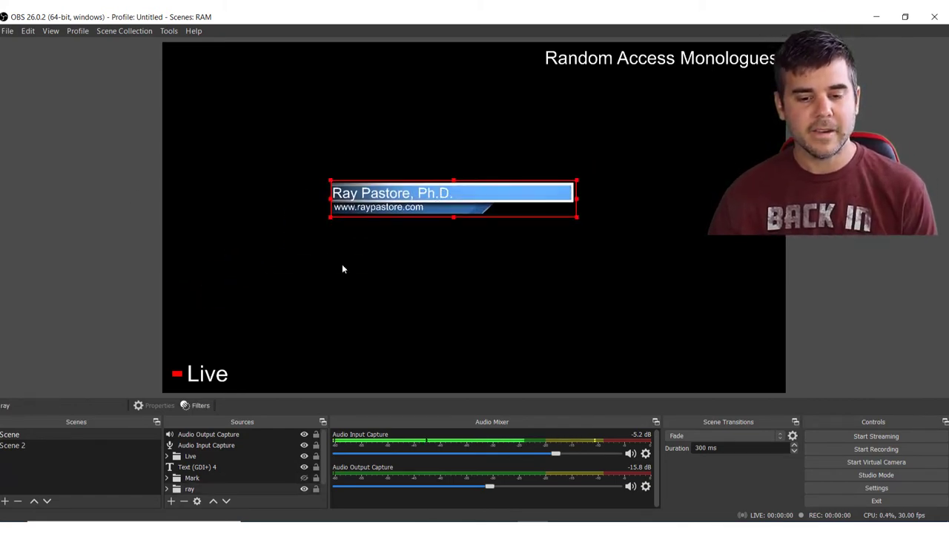
Step: Toggle the visibility of the name banner group with the website line off and on, leaving it shown and deselected
scroll(211, 466, "down", 1)
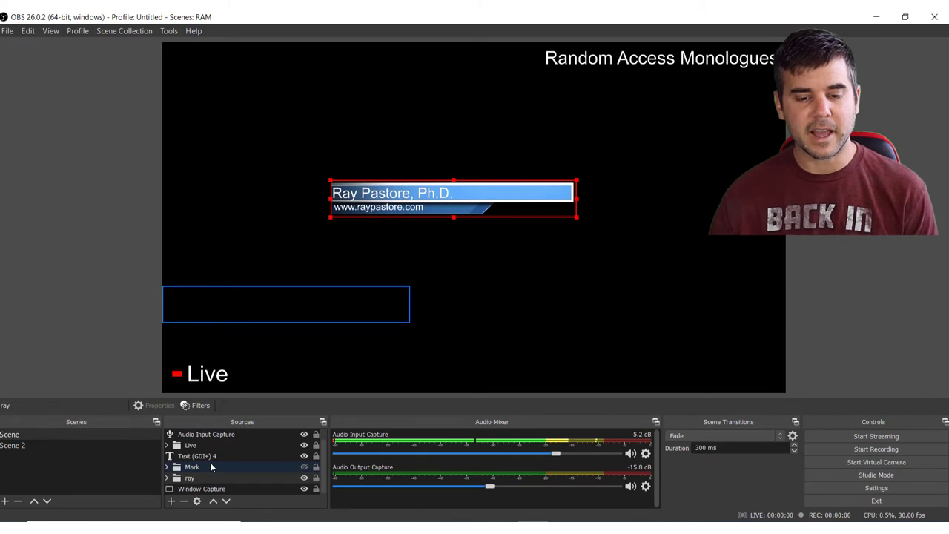
left_click(304, 479)
left_click(304, 479)
left_click(304, 478)
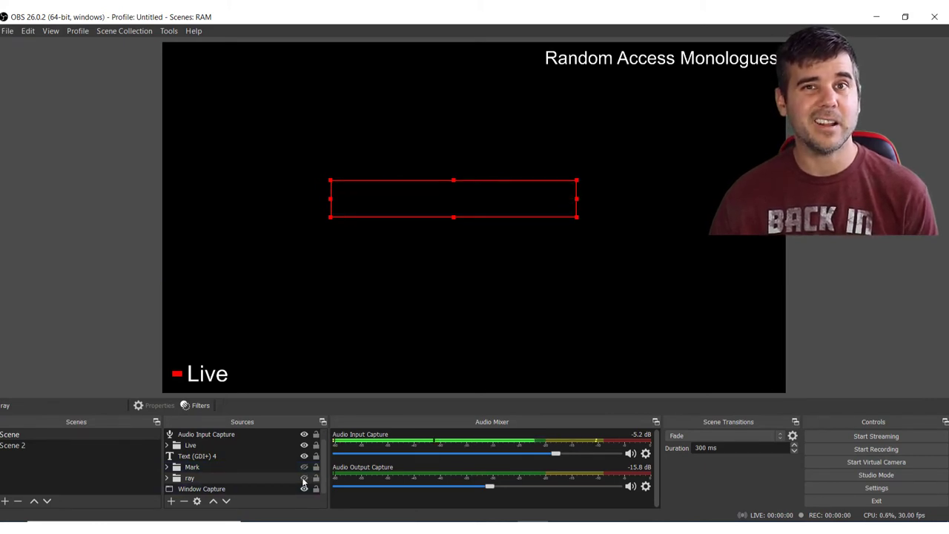
left_click(304, 479)
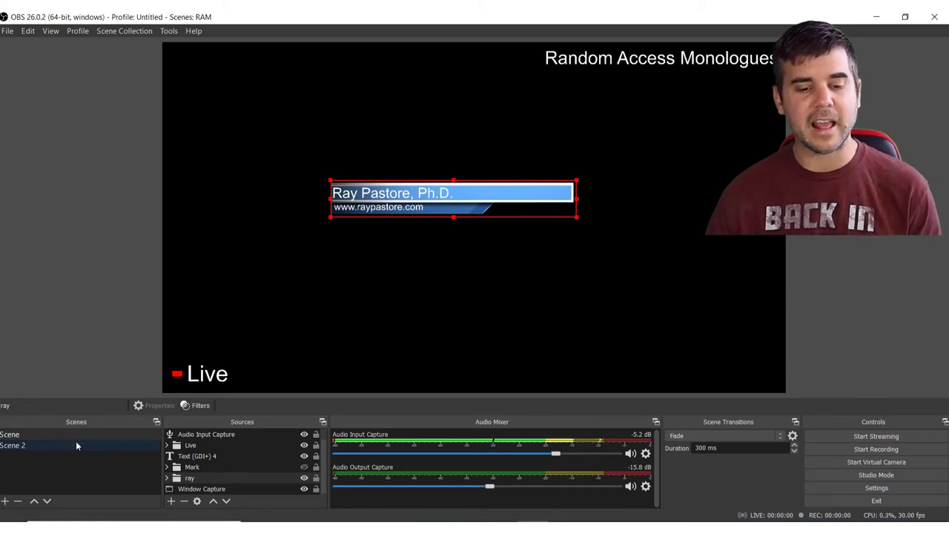
left_click(71, 313)
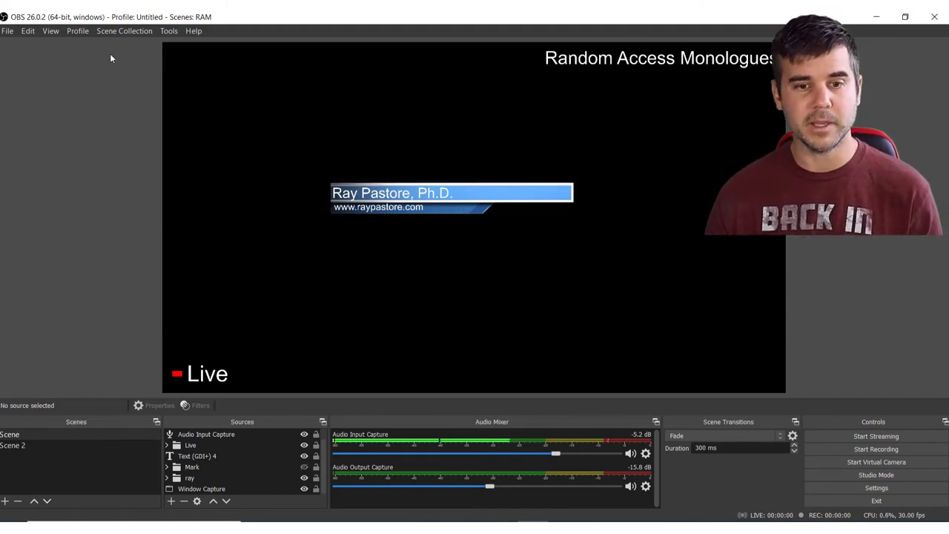
Step: Switch to the Untitled scene collection and view Scene 3 and Scene 2 before returning to Scene
left_click(129, 31)
left_click(130, 133)
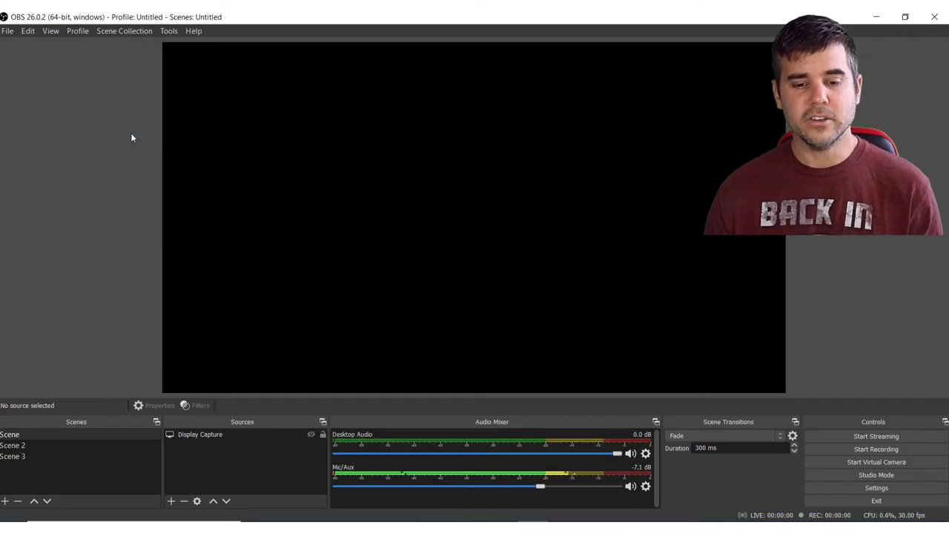
left_click(39, 458)
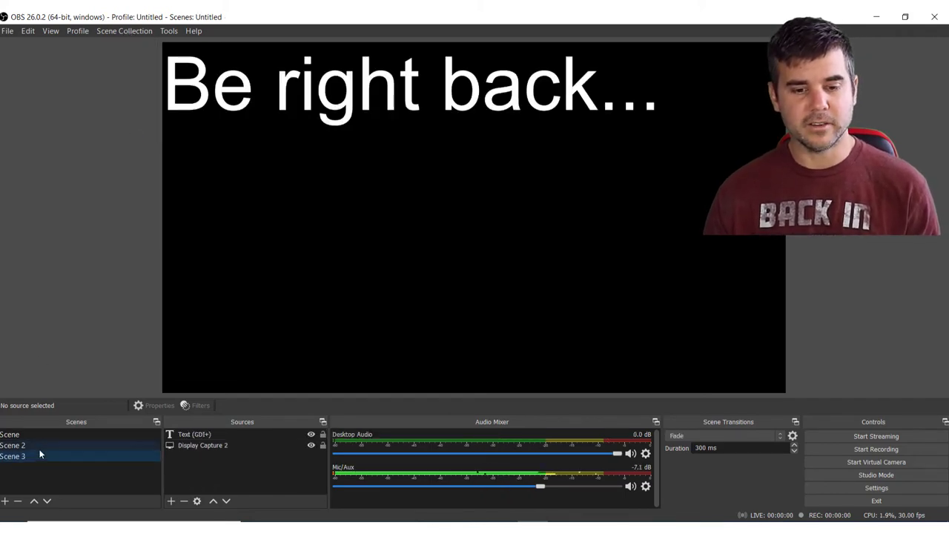
left_click(41, 444)
left_click(41, 435)
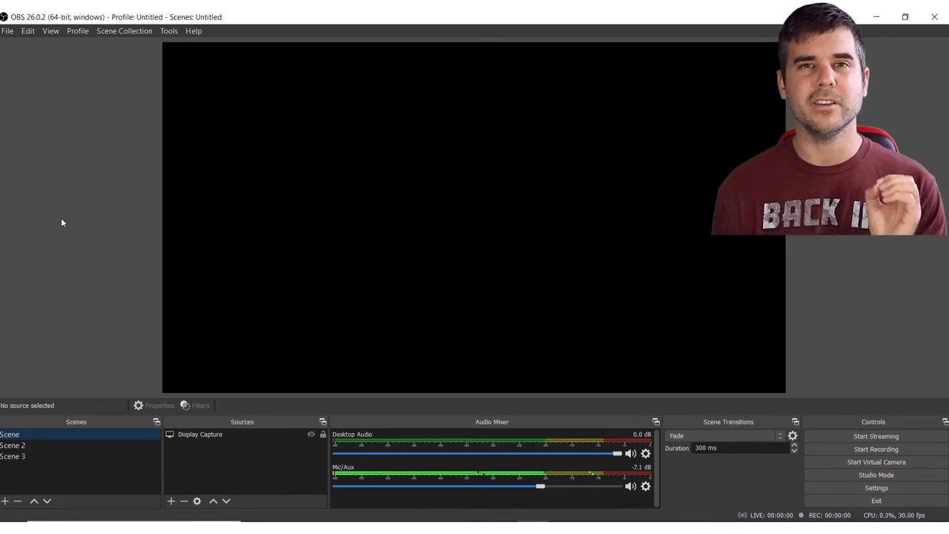
key("Tab")
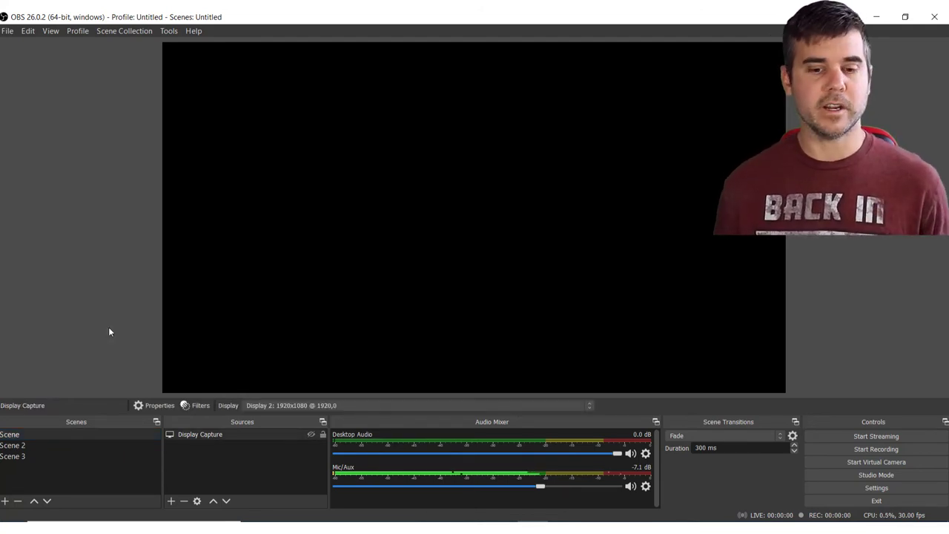
left_click(172, 502)
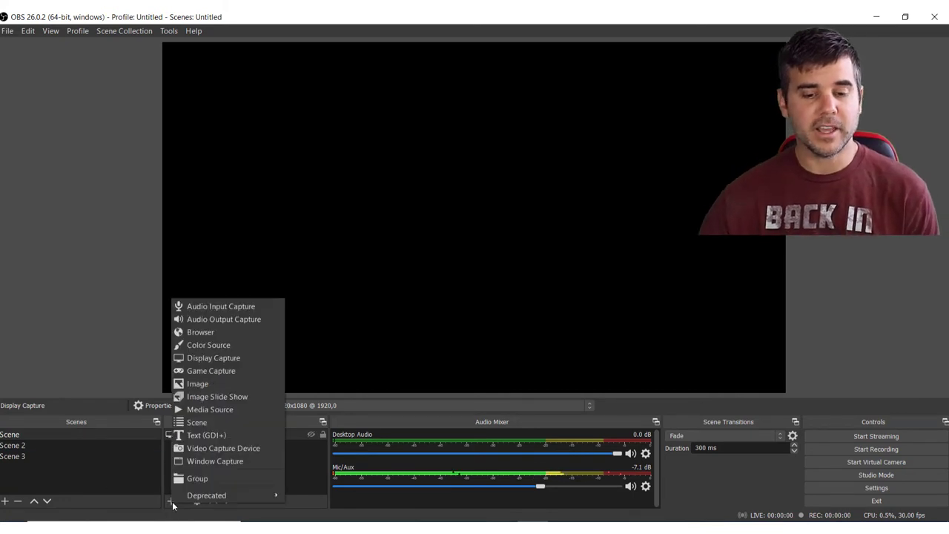
left_click(210, 384)
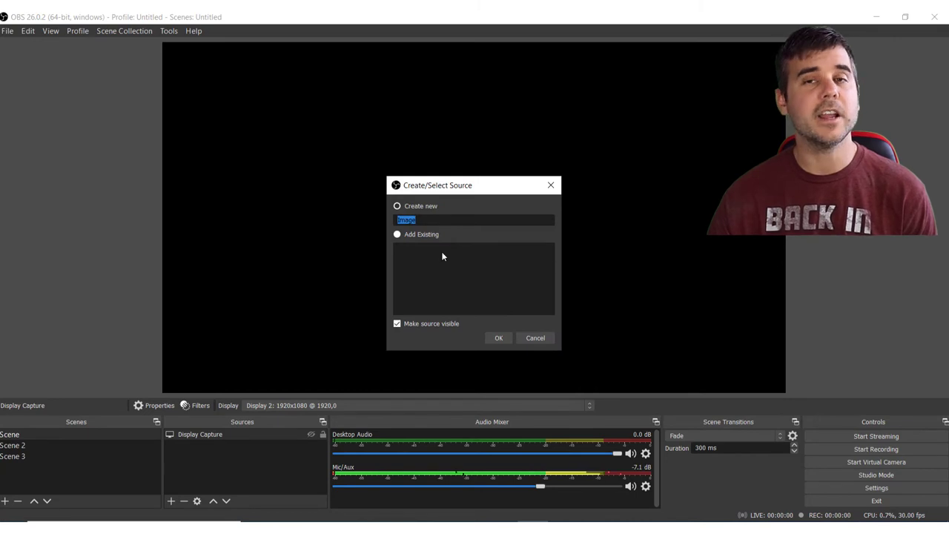
left_click(533, 338)
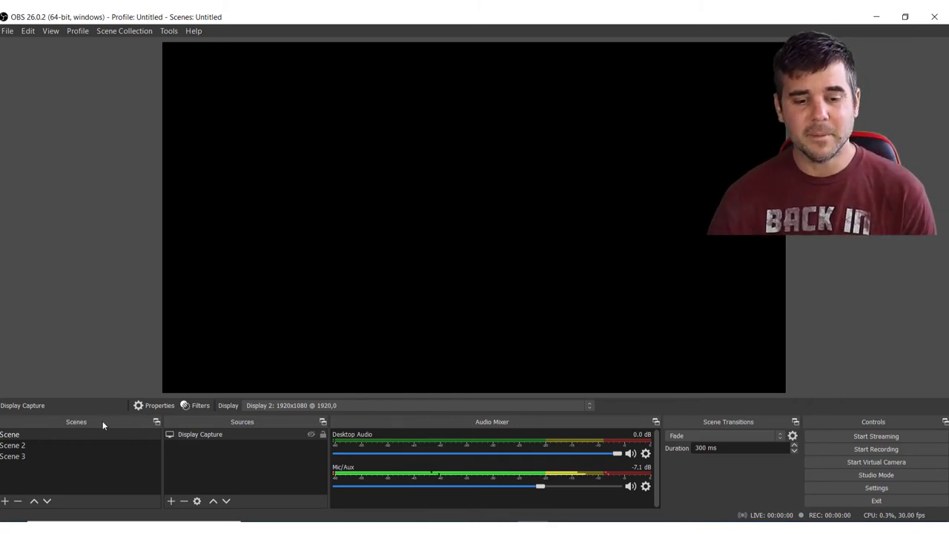
Step: Switch to the RAM scene collection and nudge the "Random Access Monologues" title slightly down and left
left_click(136, 32)
left_click(116, 119)
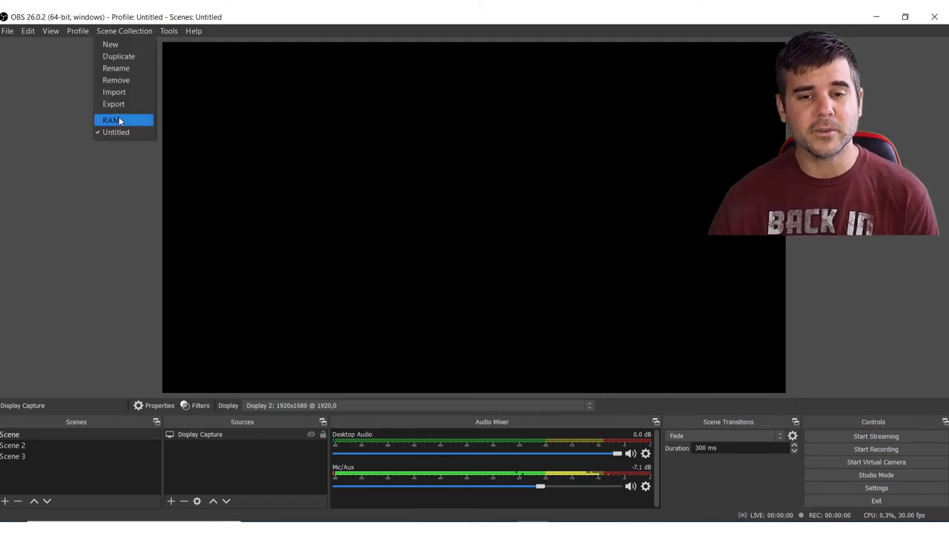
left_click(665, 59)
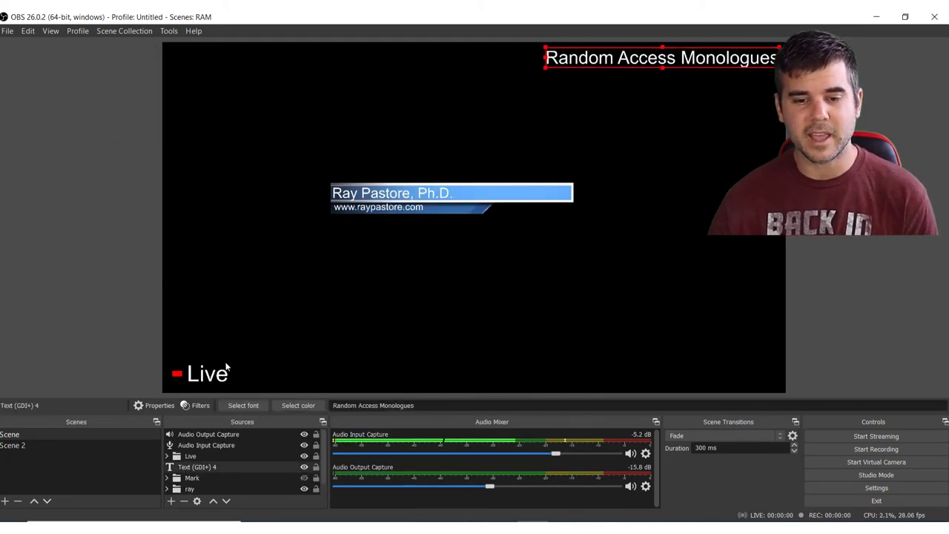
left_click_drag(600, 63, 597, 65)
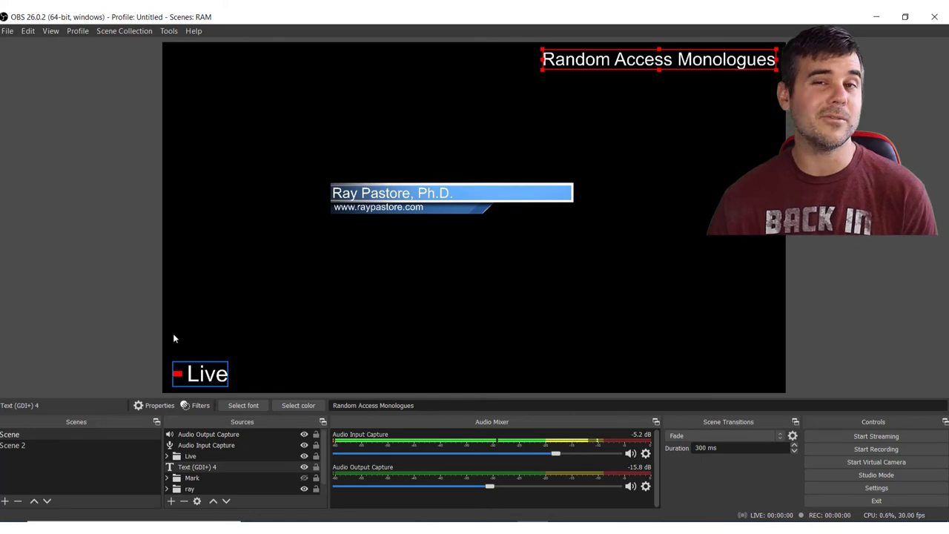
left_click(81, 430)
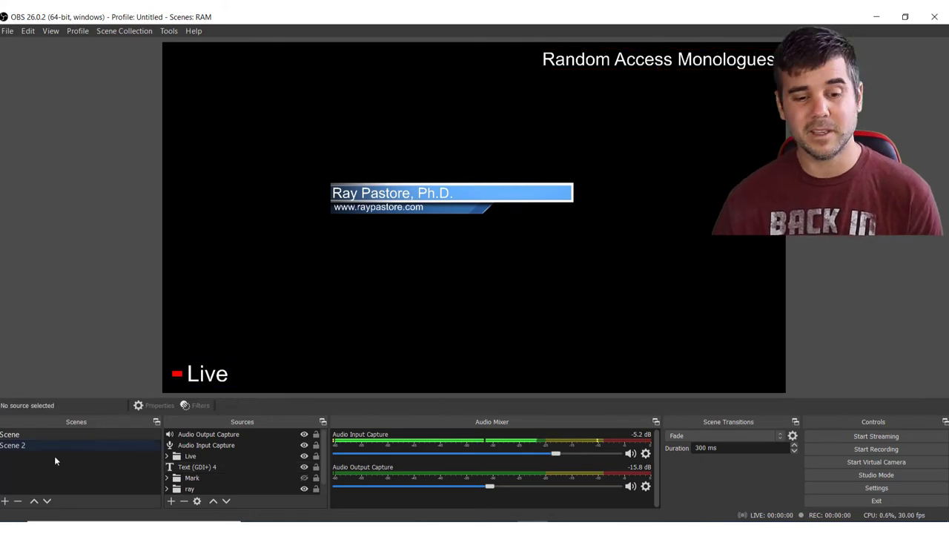
Step: Switch to the Untitled scene collection and add a new Text (GDI+) source reading "my overlay" to Scene
left_click(135, 32)
left_click(116, 134)
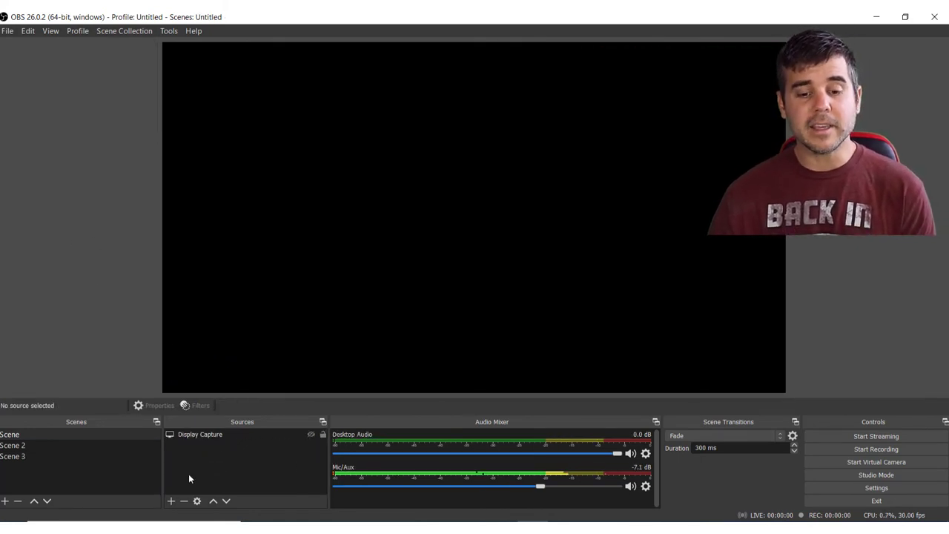
left_click(170, 501)
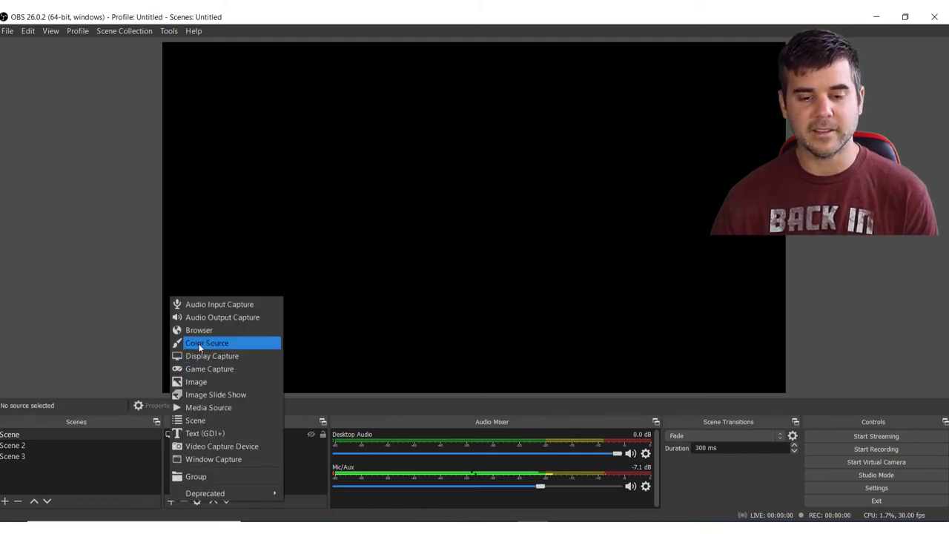
left_click(205, 434)
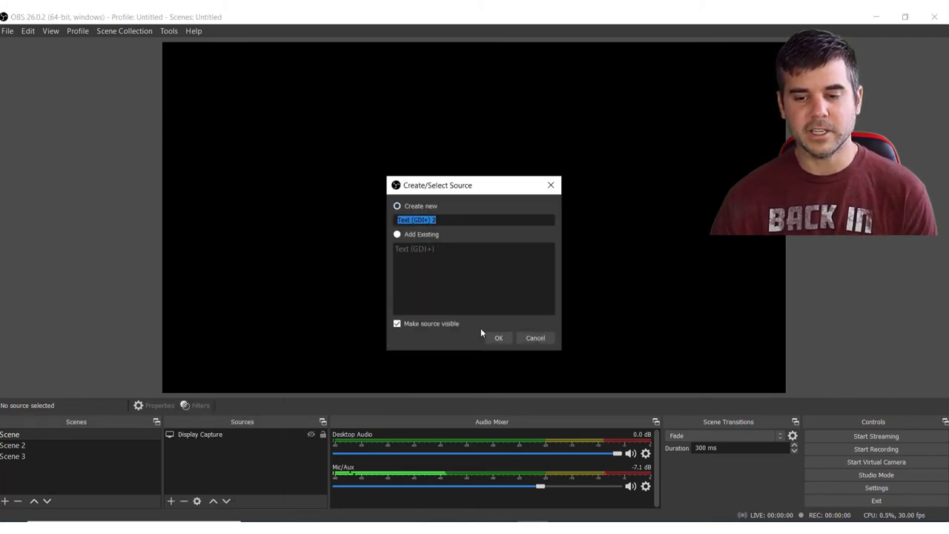
left_click(502, 339)
left_click(423, 356)
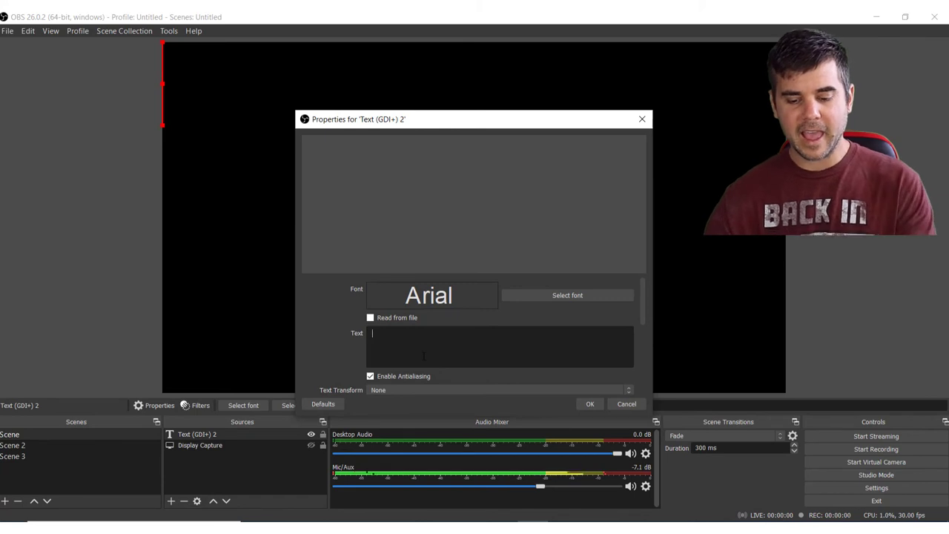
type("my overlay")
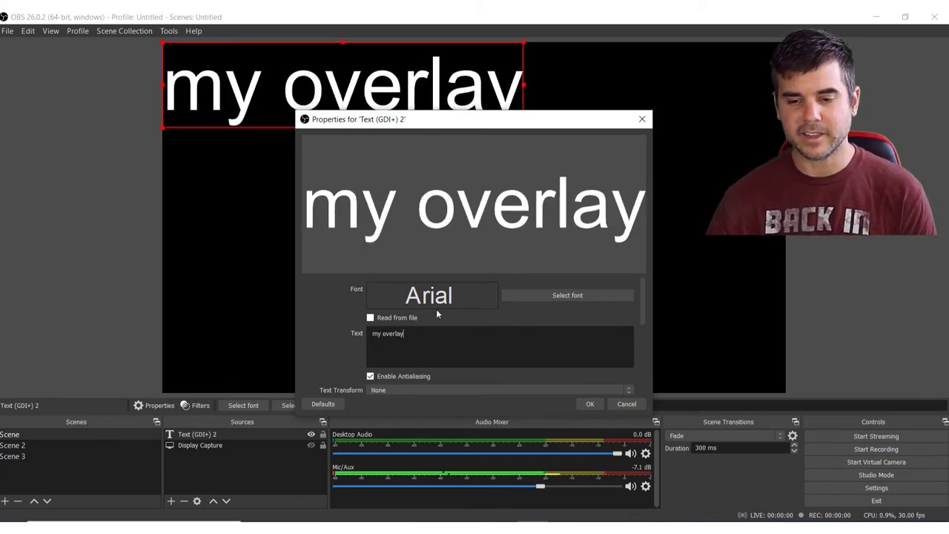
left_click(590, 404)
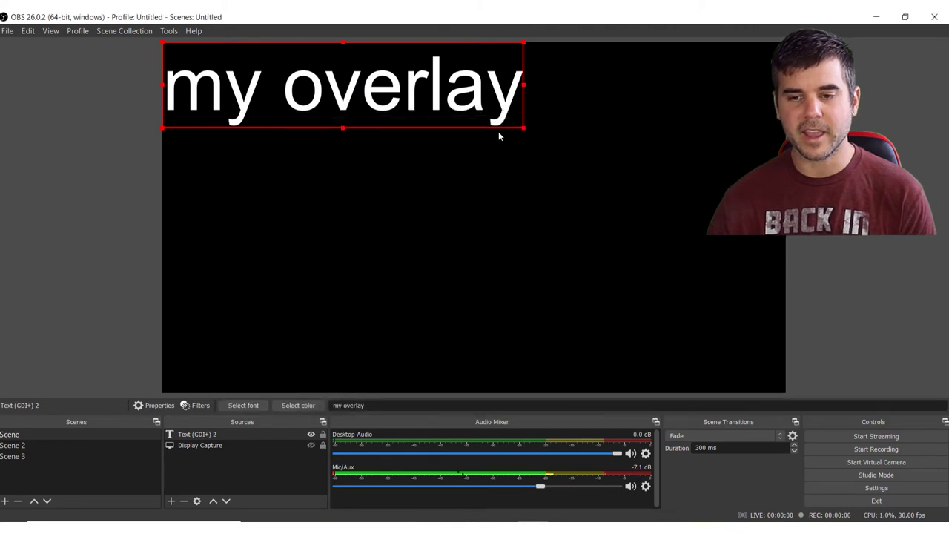
Step: Scale the "my overlay" text down to under half its size, place it in the lower-left corner of the canvas and deselect it
left_click_drag(521, 128, 299, 77)
left_click_drag(228, 68, 260, 366)
left_click(61, 305)
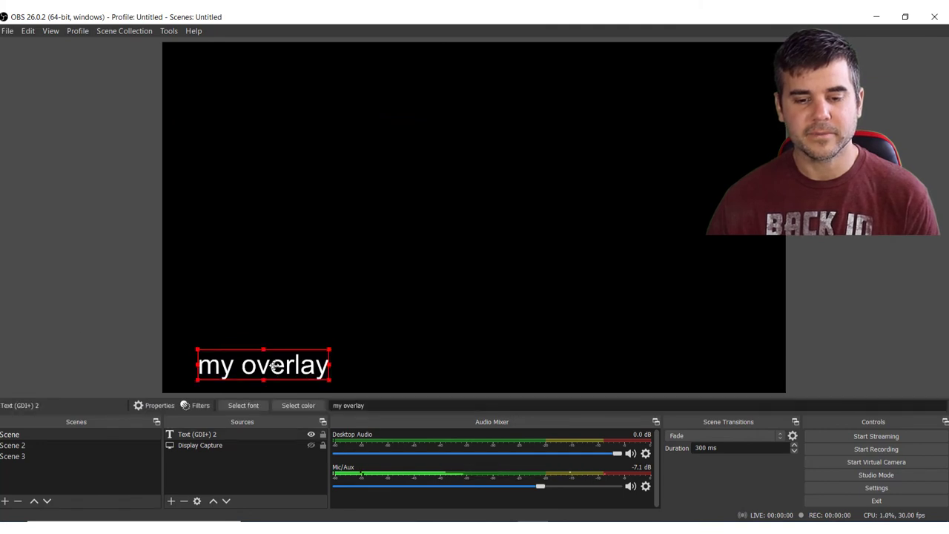
left_click(94, 313)
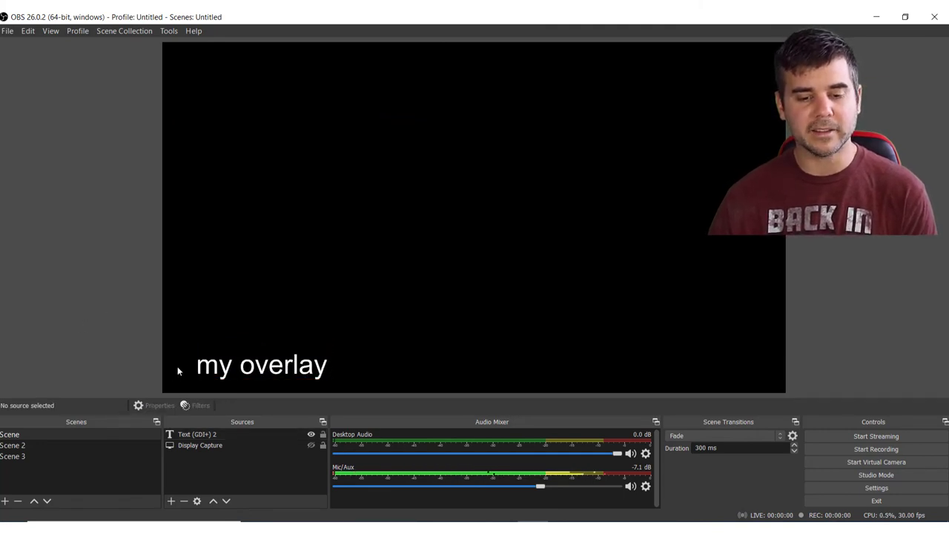
Step: Add a new Color Source to Scene with its color set to red (#ff0000)
left_click(171, 503)
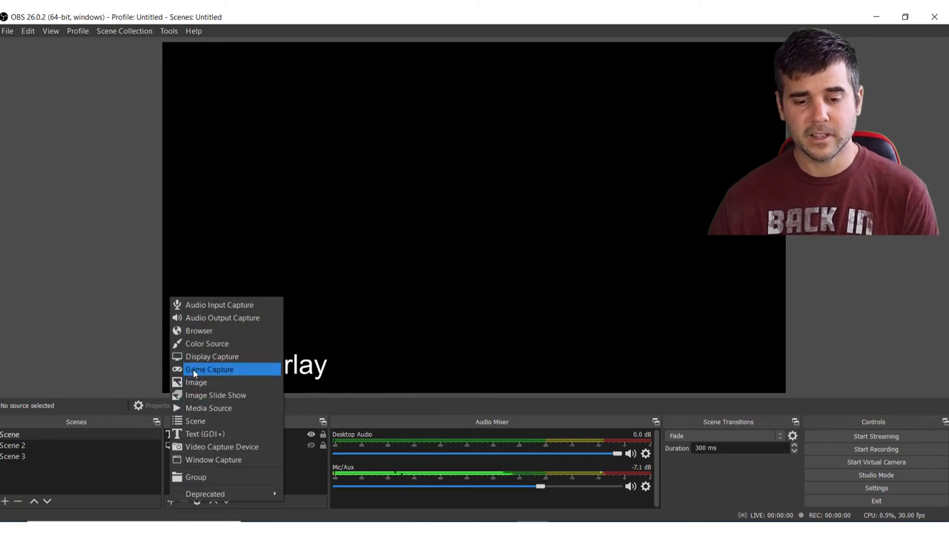
left_click(196, 344)
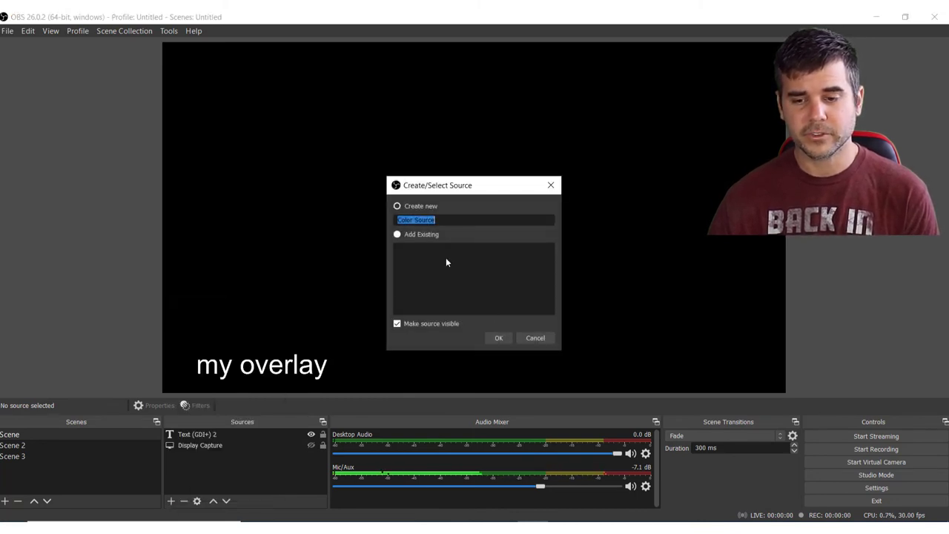
left_click(499, 338)
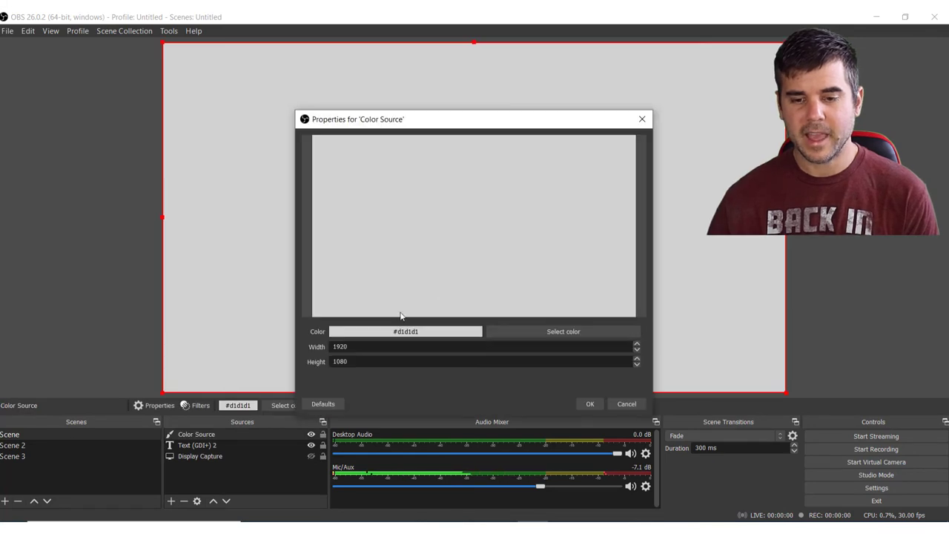
left_click(575, 331)
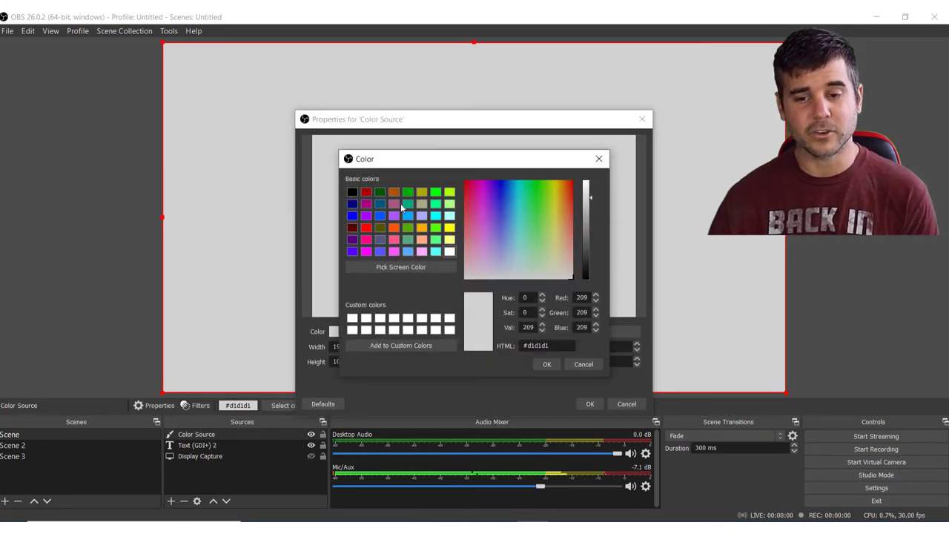
left_click(366, 228)
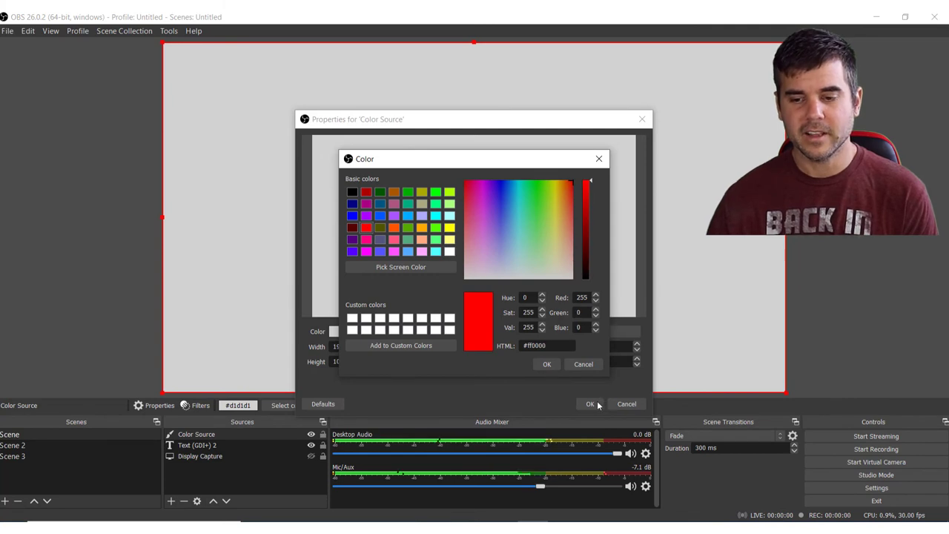
left_click(546, 364)
left_click(590, 403)
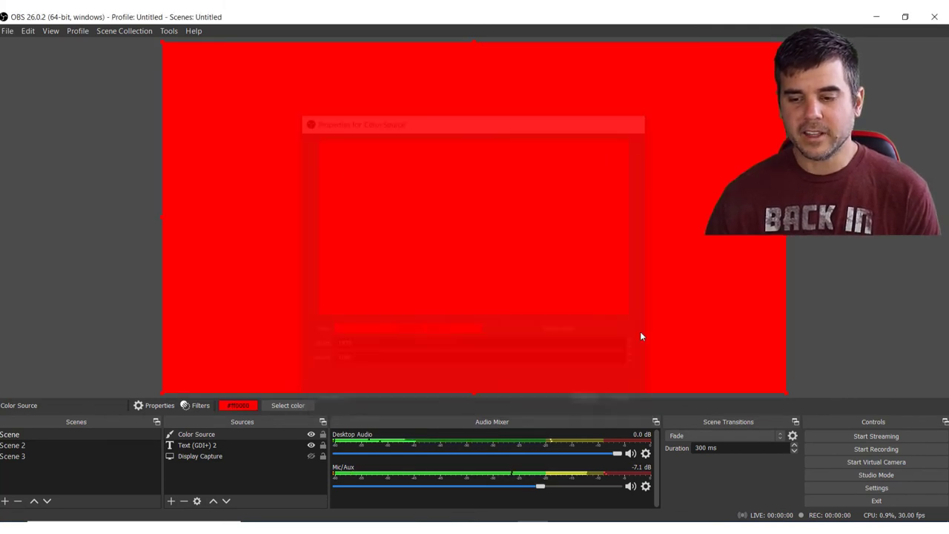
Step: Shrink the red color source to a tiny rectangle and place it just left of the "my overlay" text
left_click_drag(787, 393, 170, 46)
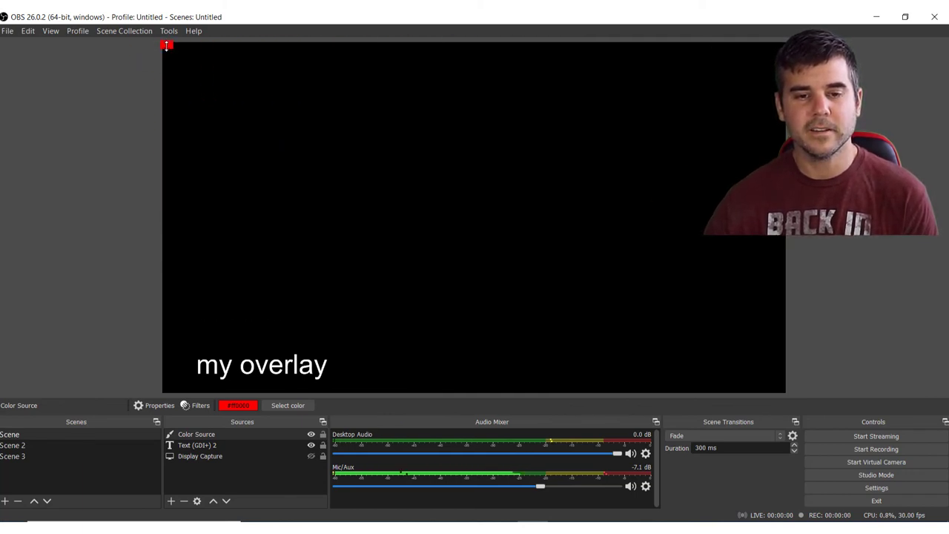
left_click_drag(168, 48, 185, 360)
left_click(125, 353)
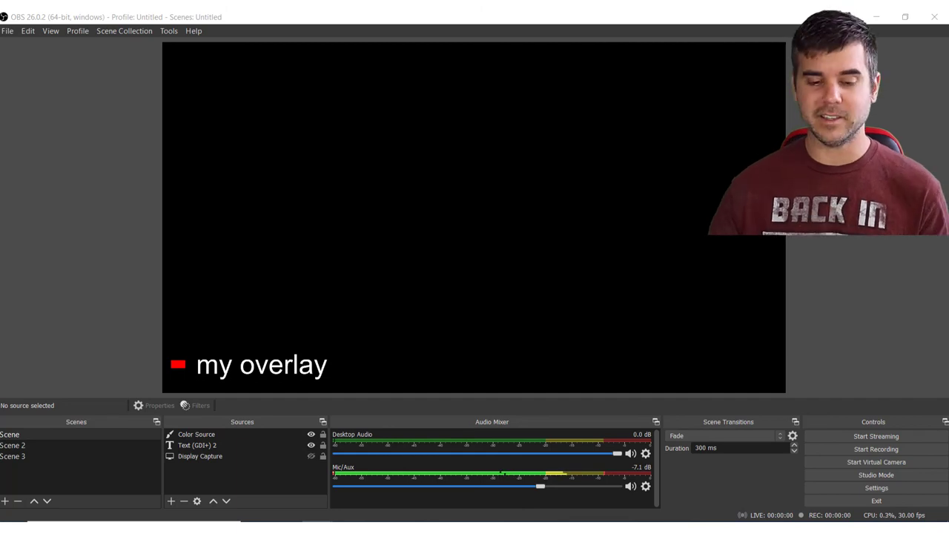
Step: Add a new Browser source with its default settings to Scene, hide it, and leave all sources deselected
left_click(171, 502)
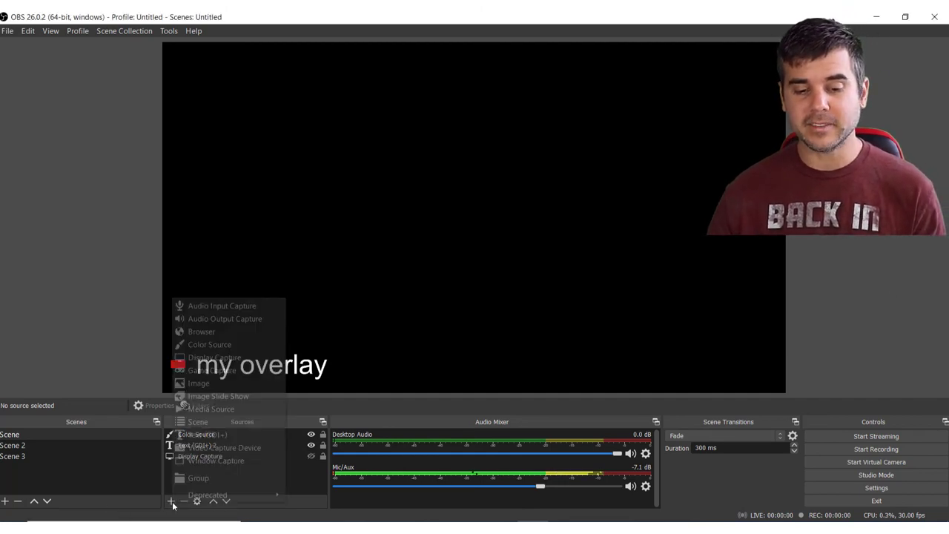
left_click(209, 334)
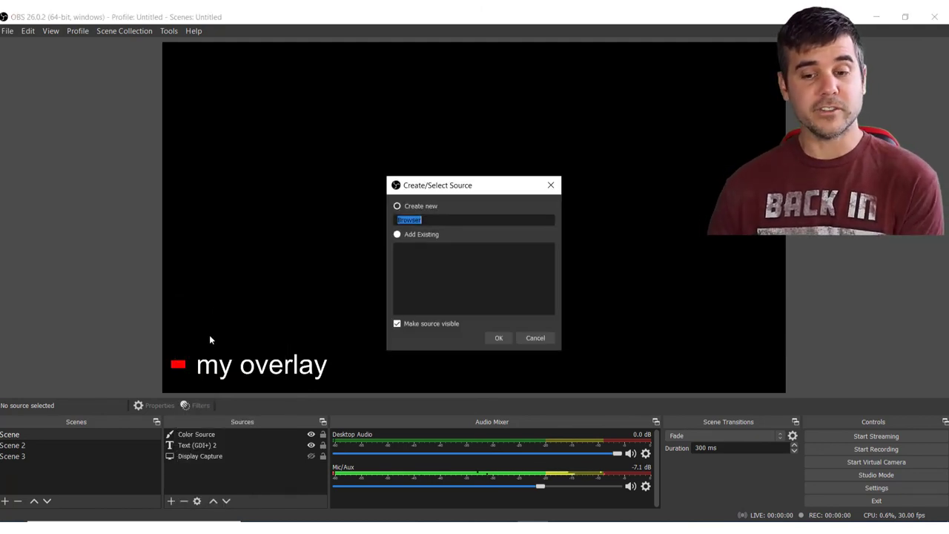
left_click(508, 338)
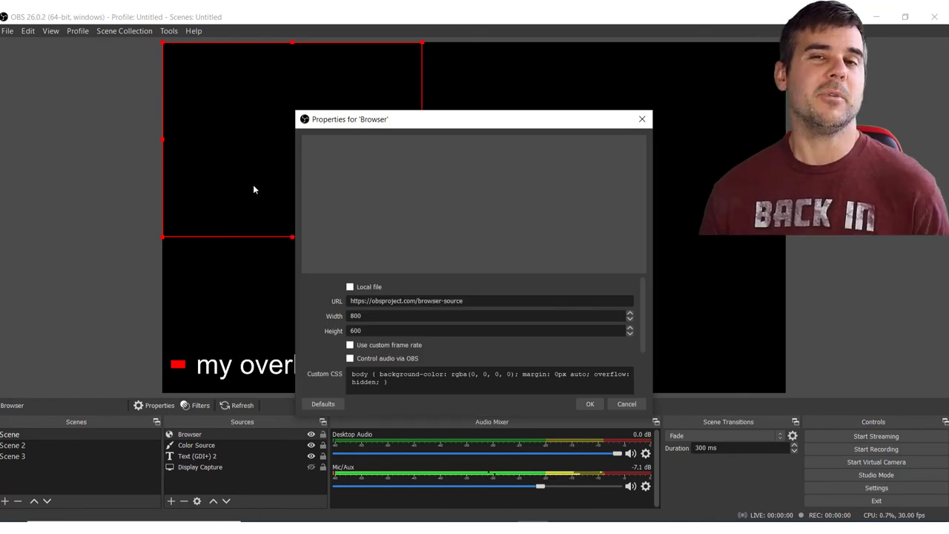
left_click(643, 118)
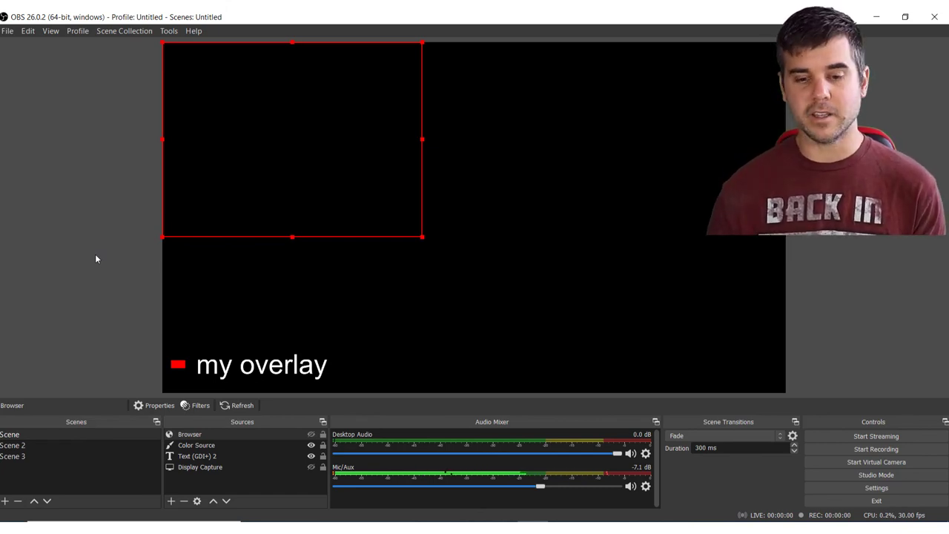
left_click(256, 367)
left_click(135, 265)
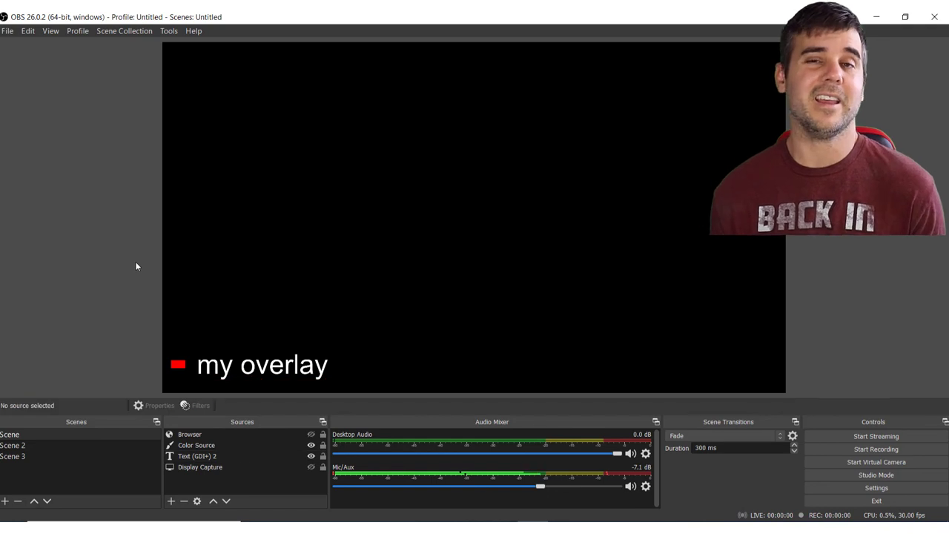